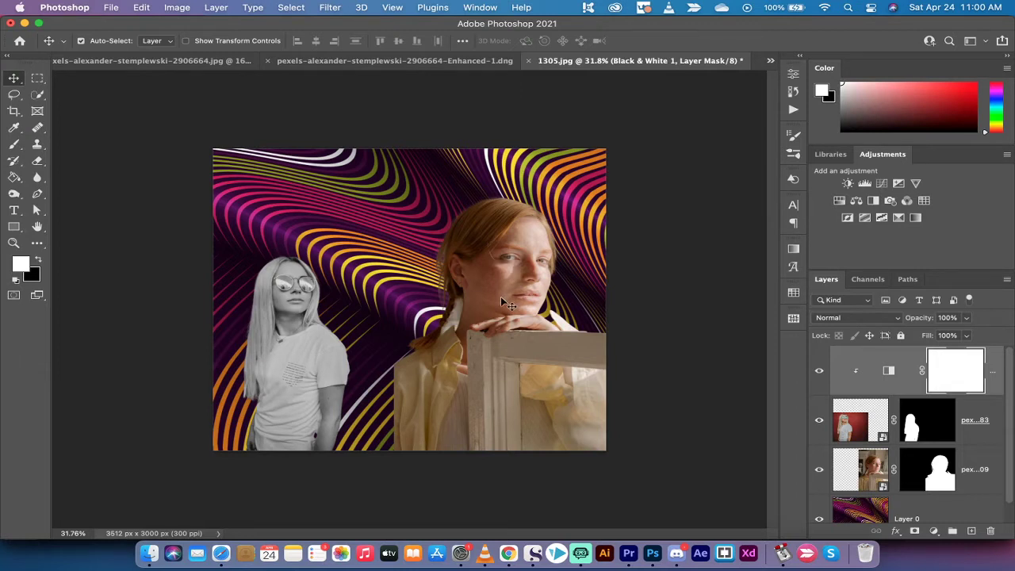
Step: Delete the Black & White adjustment layer after comparing the left woman with and without it
click(819, 371)
click(888, 371)
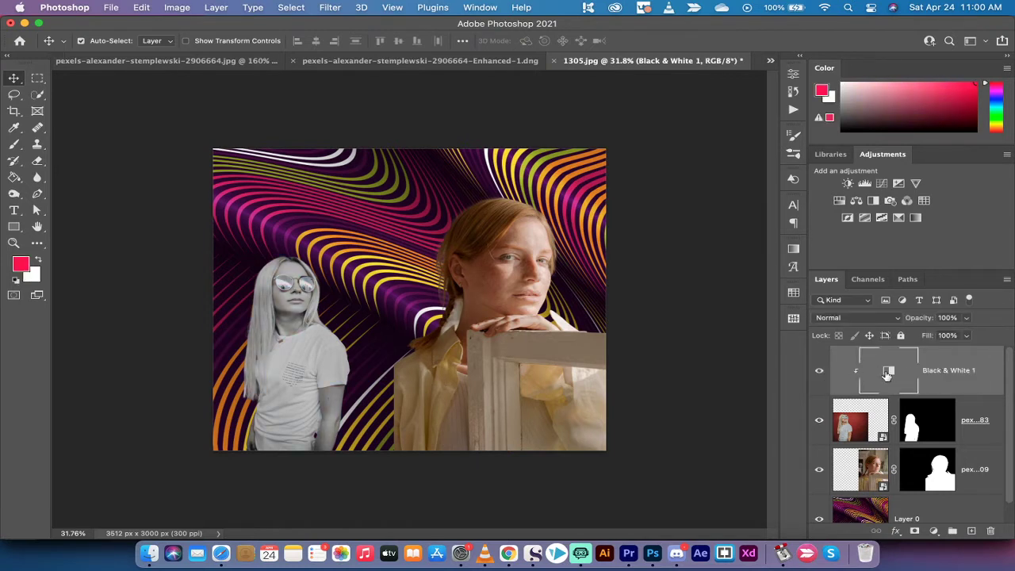
key(Delete)
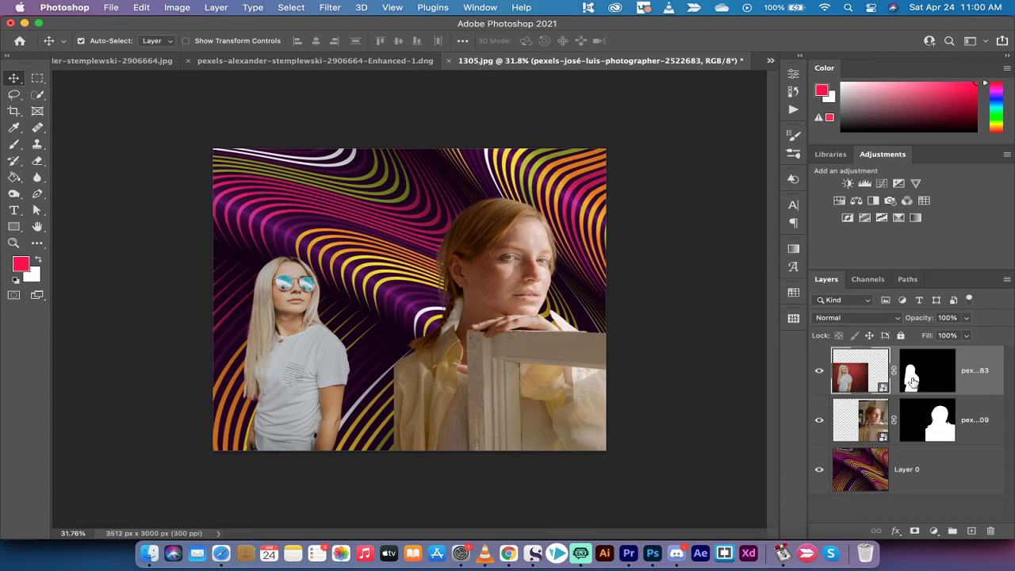
Step: Delete the layer masks from both the blonde woman's and the redhead's photo layers
click(922, 382)
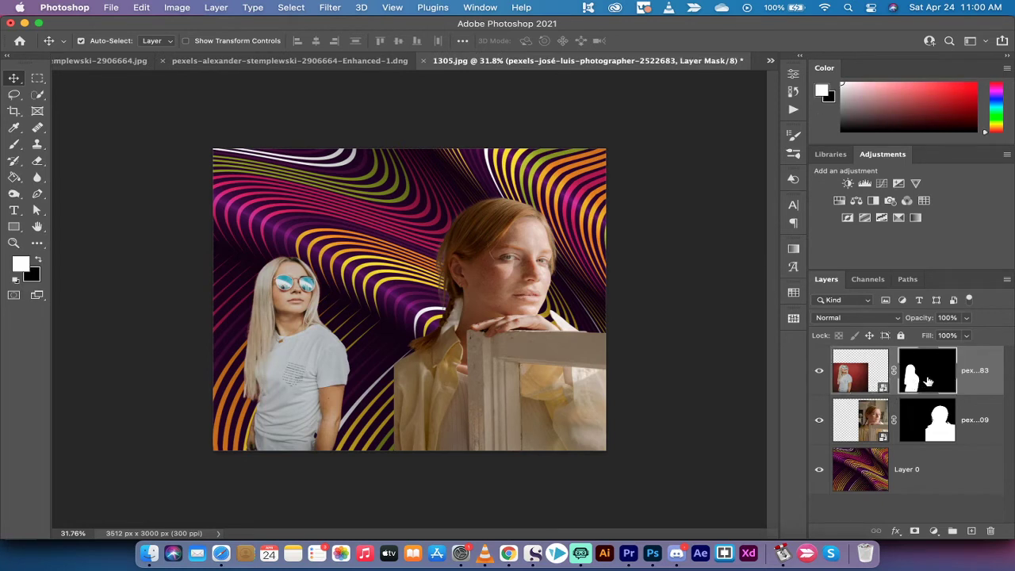
key(Delete)
click(933, 441)
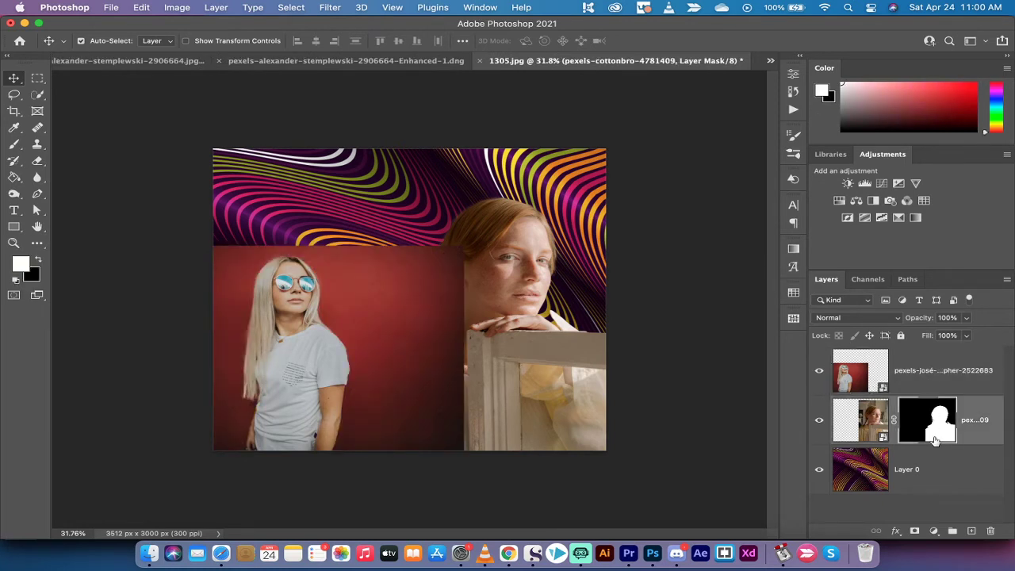
key(Delete)
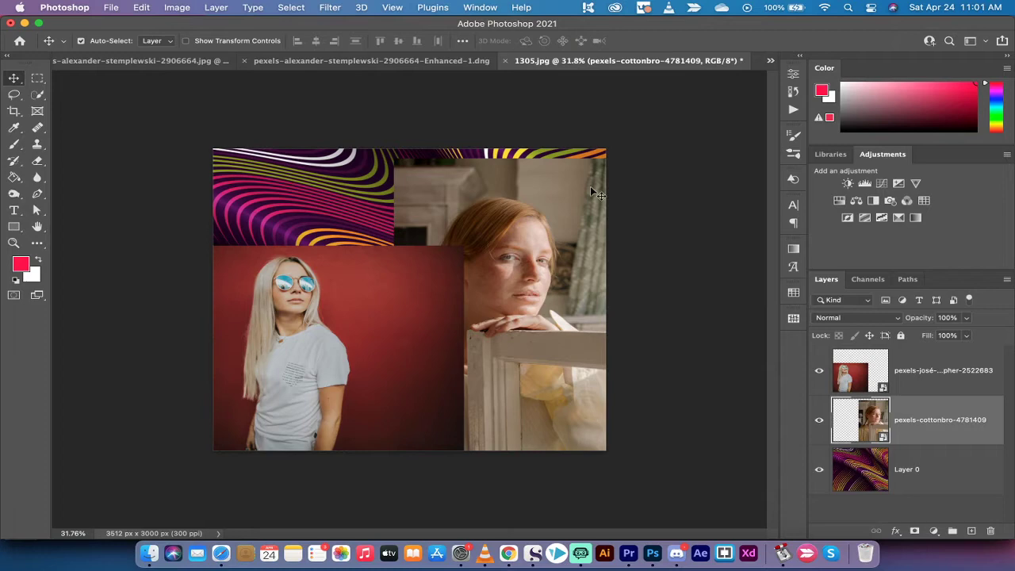
Step: Mask the redhead's photo using Select > Subject, hiding the blonde woman's layer meanwhile
click(290, 7)
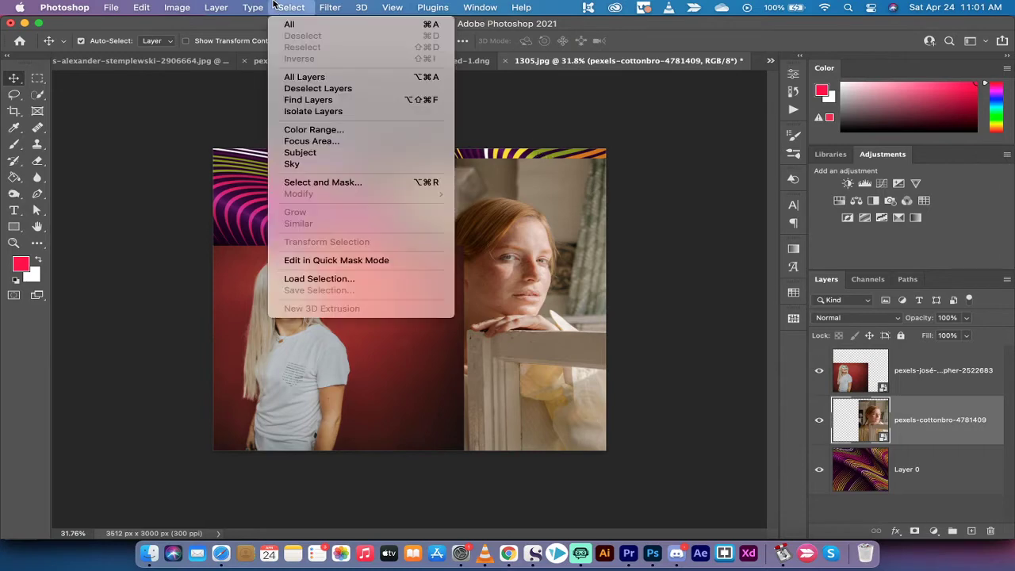
click(299, 152)
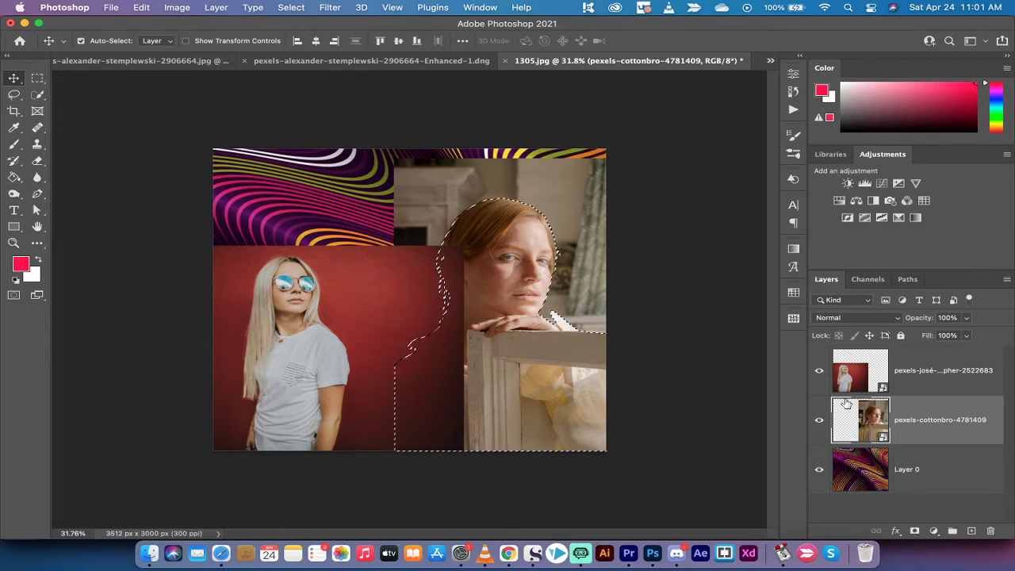
key(ctrl+comma)
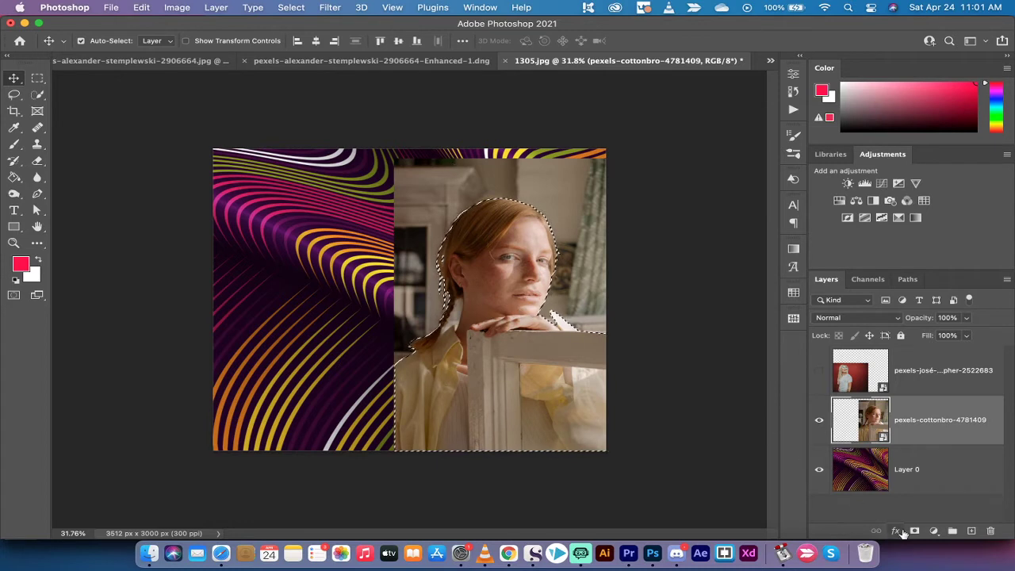
click(914, 530)
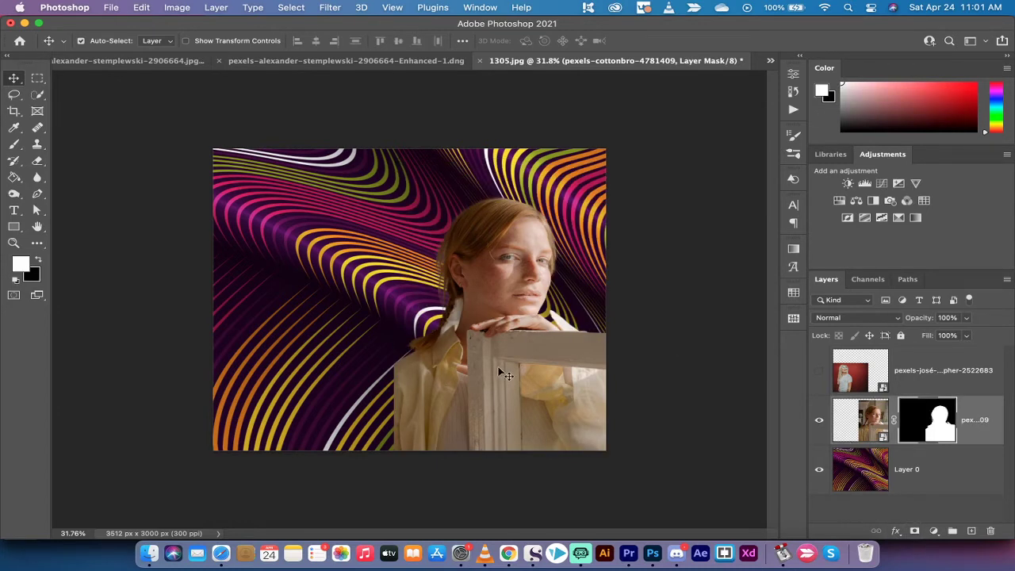
Step: Show the blonde woman's photo again and mask it to her outline with Select > Subject
click(940, 371)
click(820, 370)
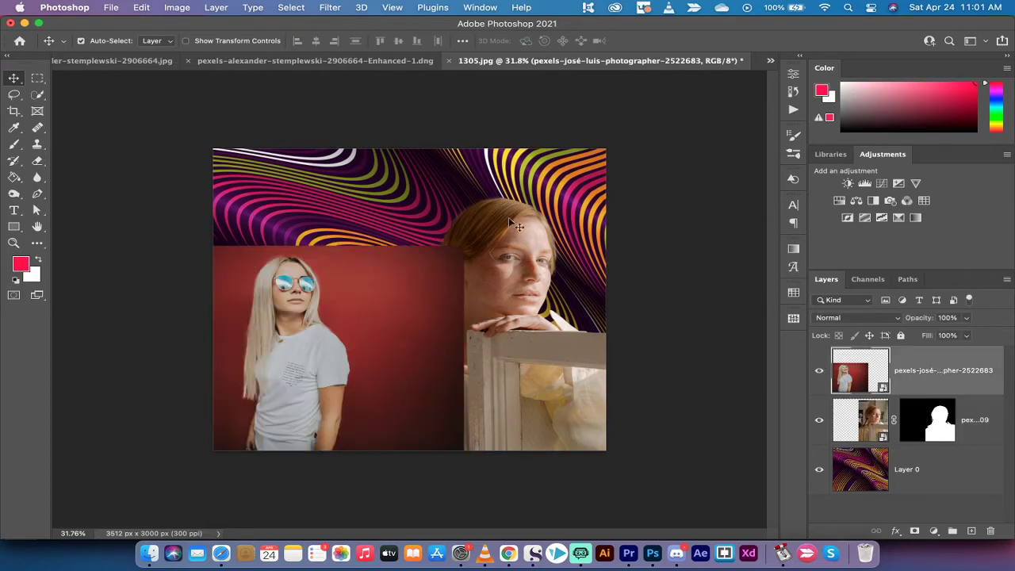
click(256, 6)
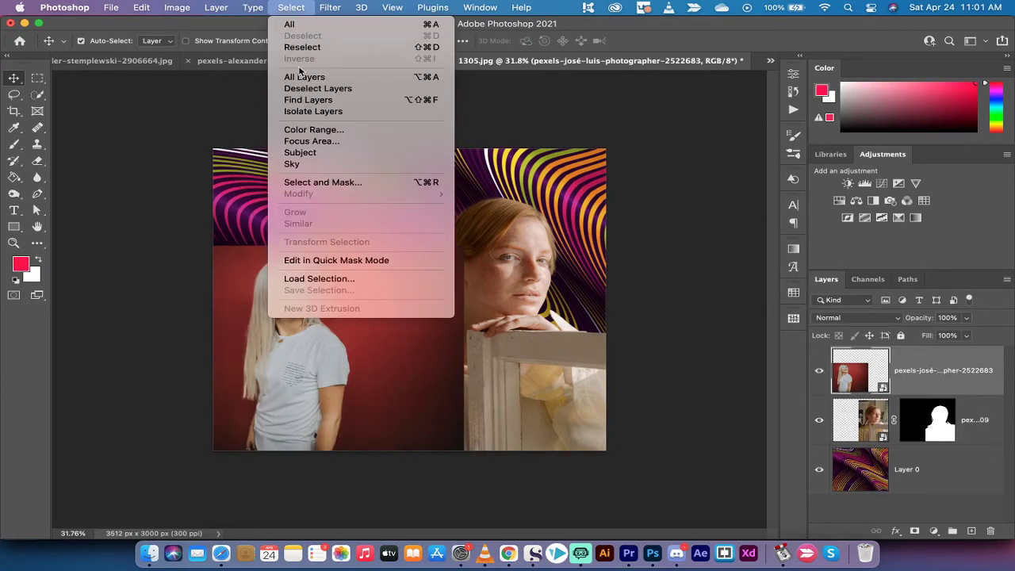
click(311, 156)
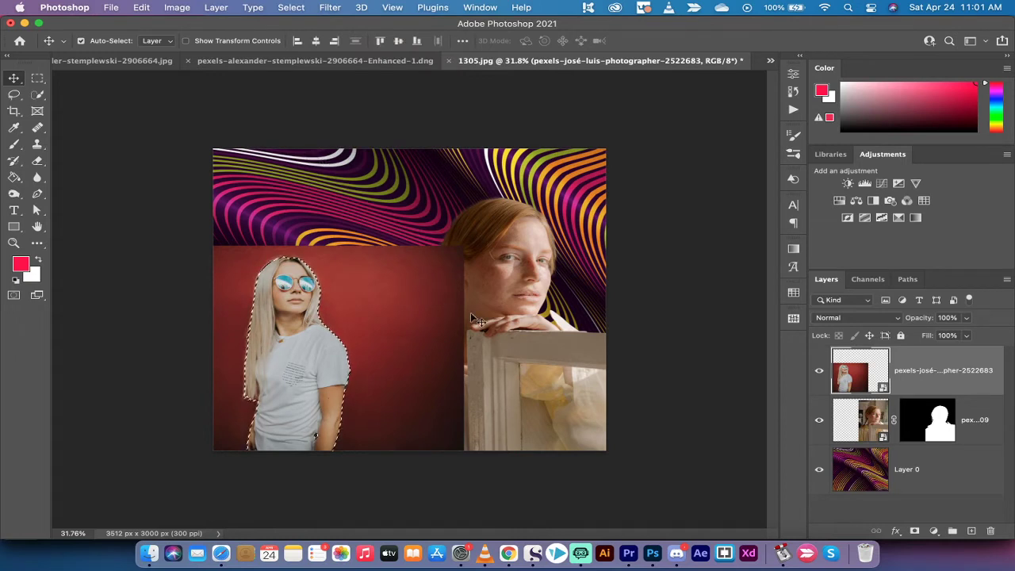
click(914, 530)
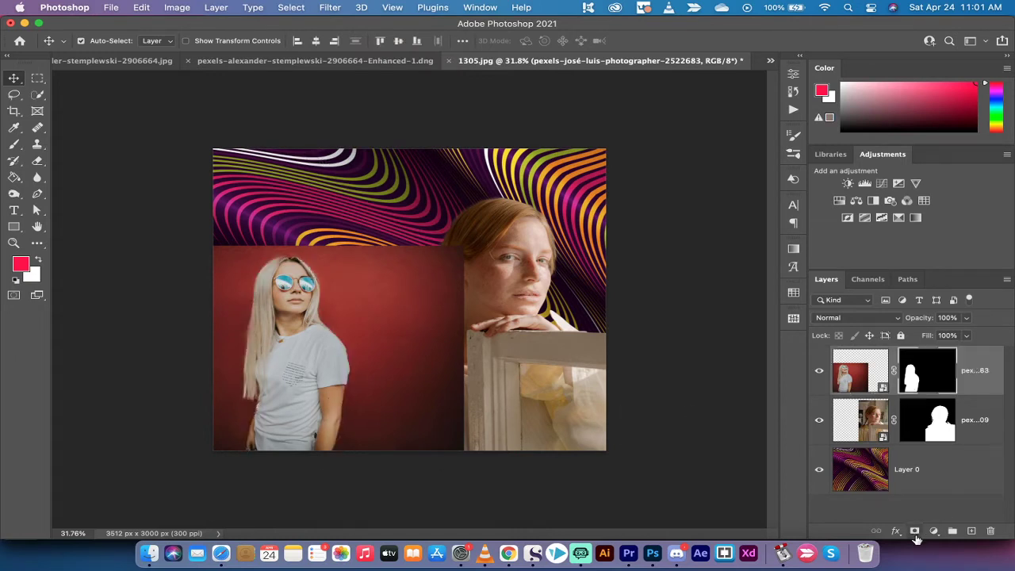
click(874, 505)
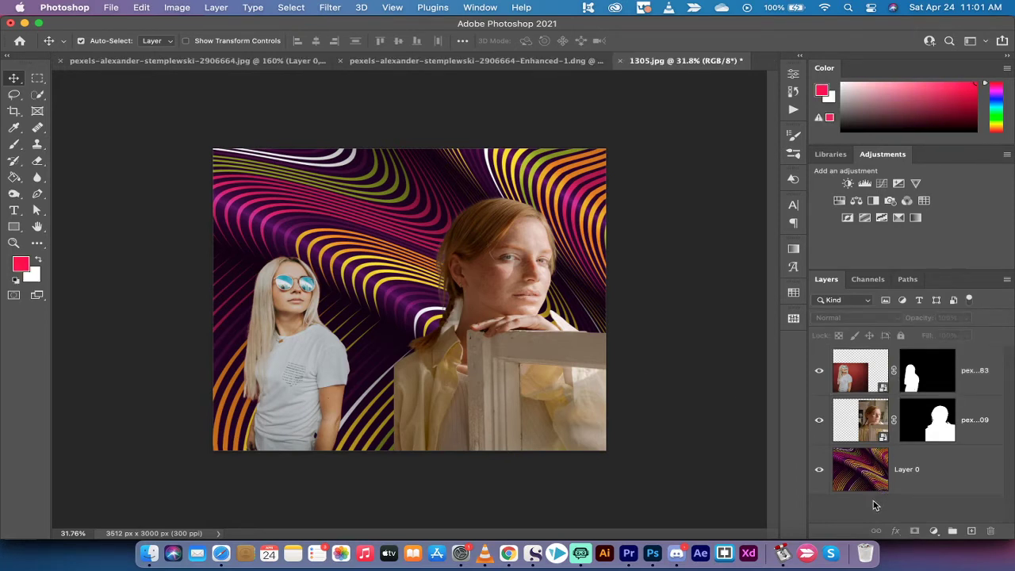
Step: Add a Black & White adjustment layer above the blonde woman's photo layer
click(848, 376)
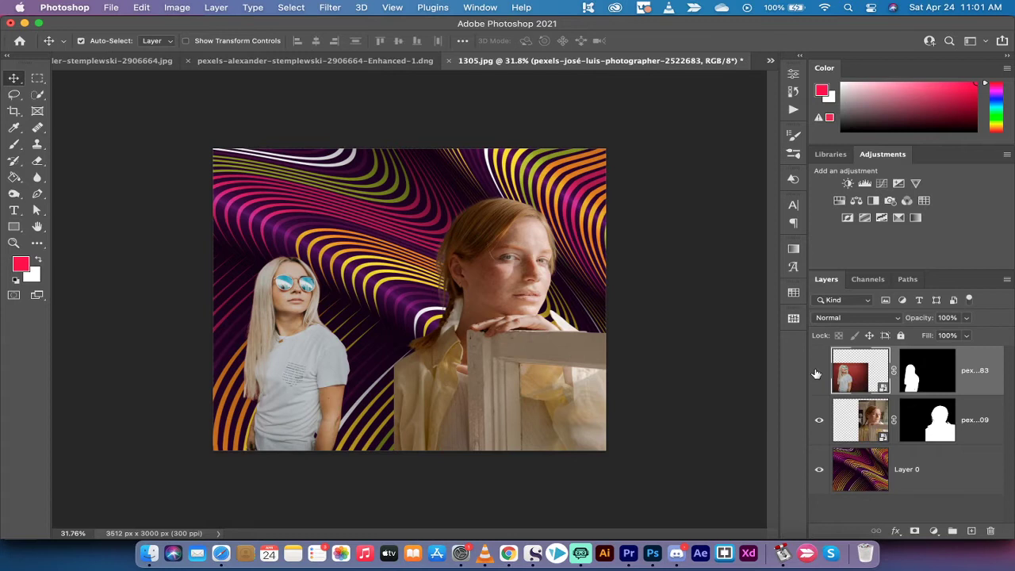
click(819, 370)
click(819, 371)
click(933, 531)
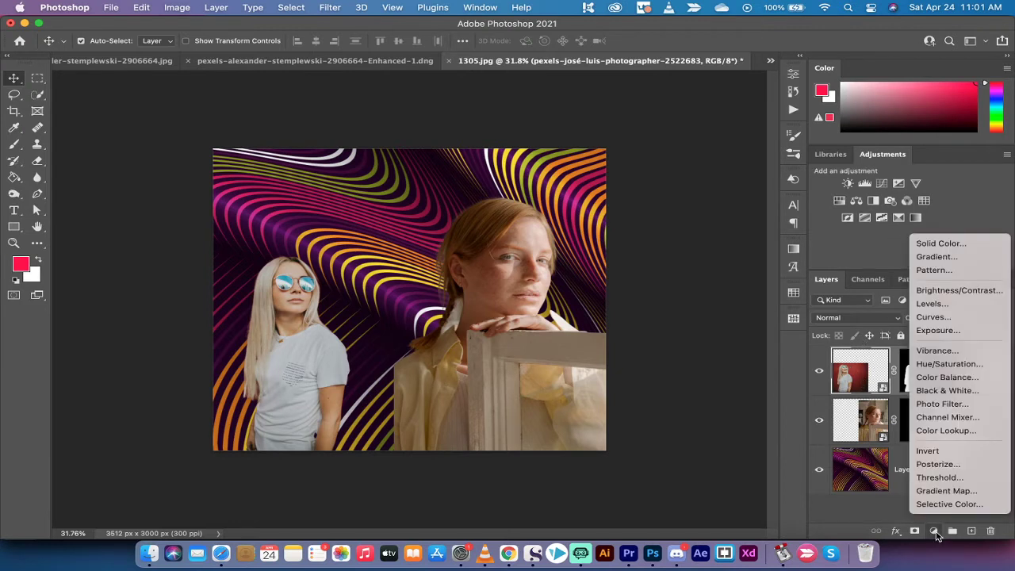
click(953, 391)
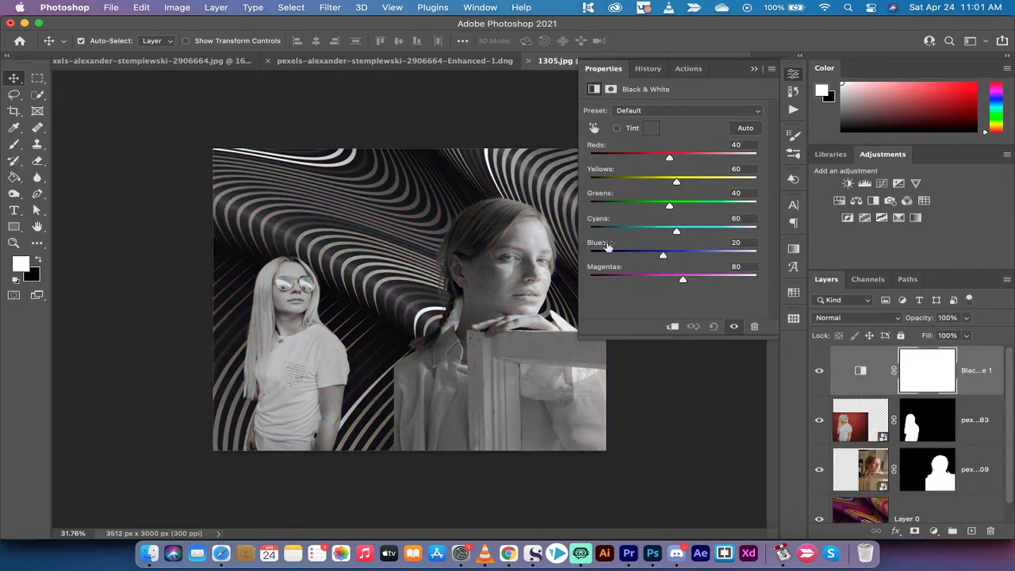
click(754, 71)
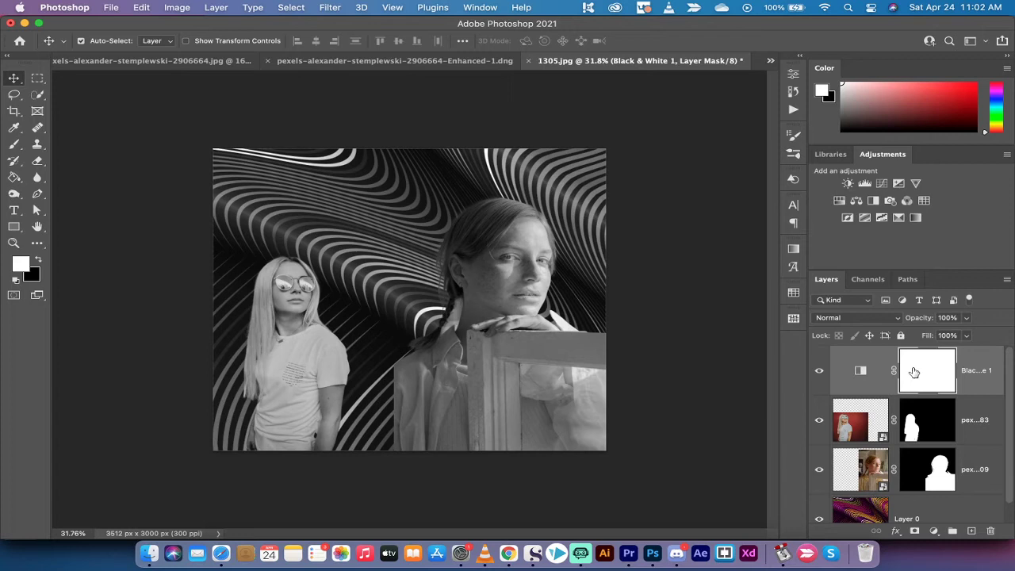
Step: Clip the Black & White adjustment layer to the blonde woman's photo layer
drag(913, 372, 896, 390)
drag(895, 390, 895, 393)
drag(896, 392, 894, 400)
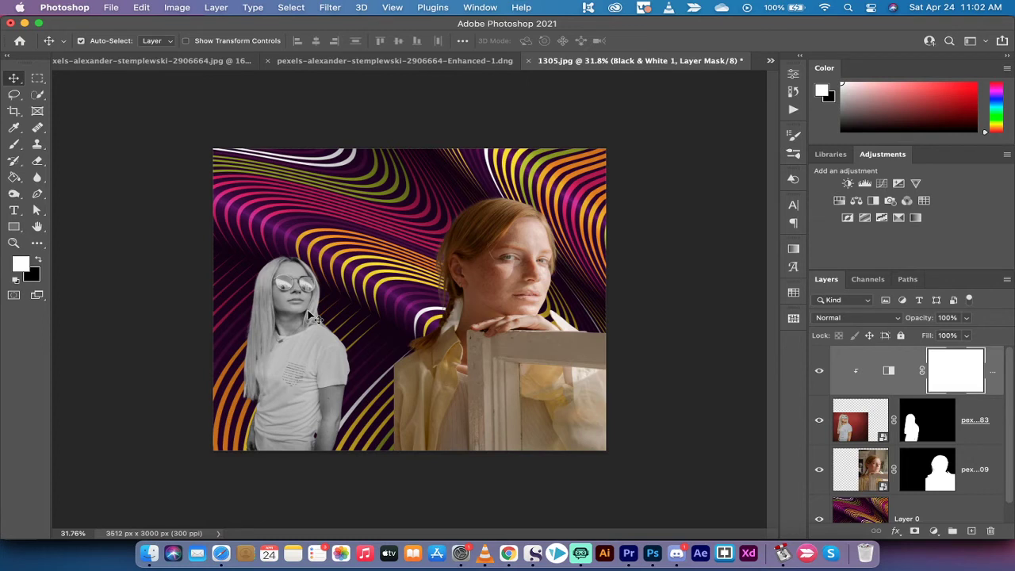
click(929, 478)
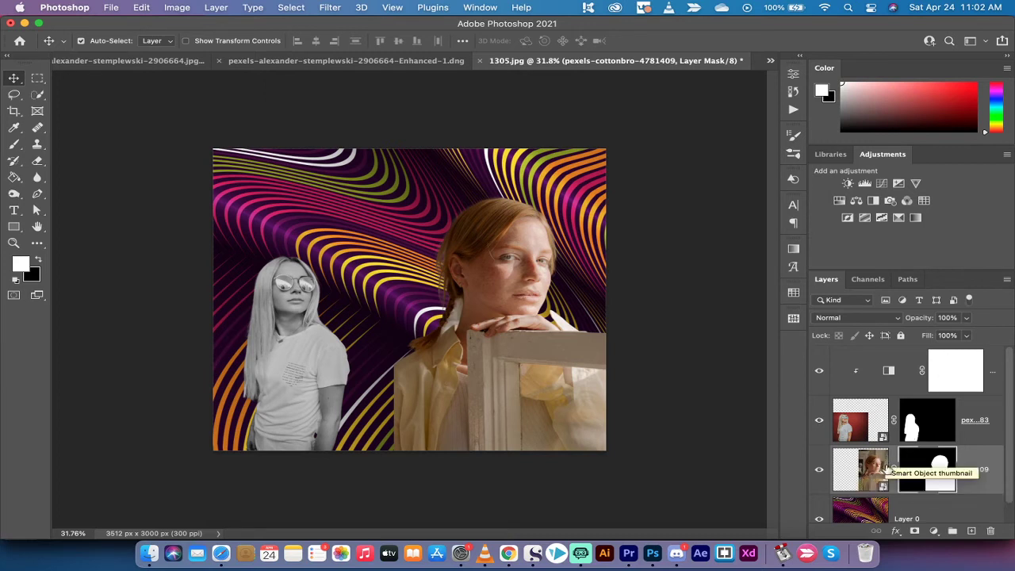
Step: Create a Brightness/Contrast adjustment over the redhead's layer with brightness 111 and contrast 57
click(847, 184)
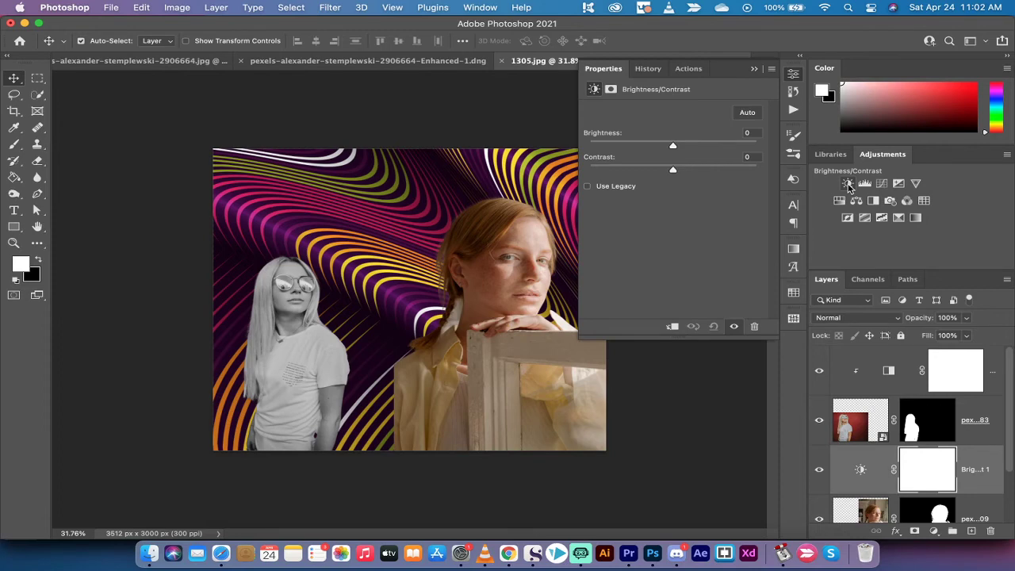
mouse_move(673, 146)
mouse_down()
mouse_move(735, 145)
mouse_move(735, 171)
mouse_move(721, 170)
mouse_up()
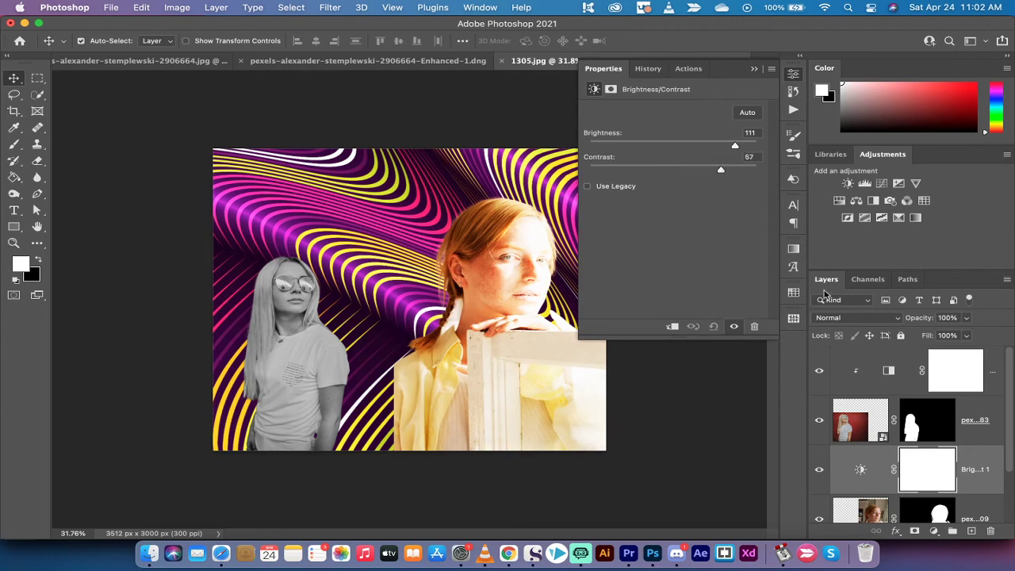
click(754, 69)
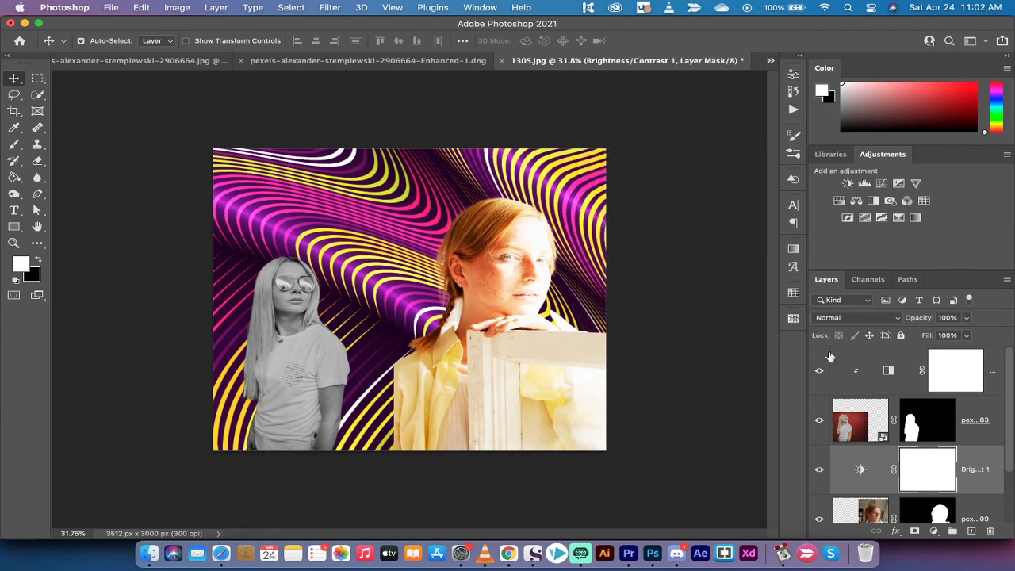
scroll(872, 426, down, 2)
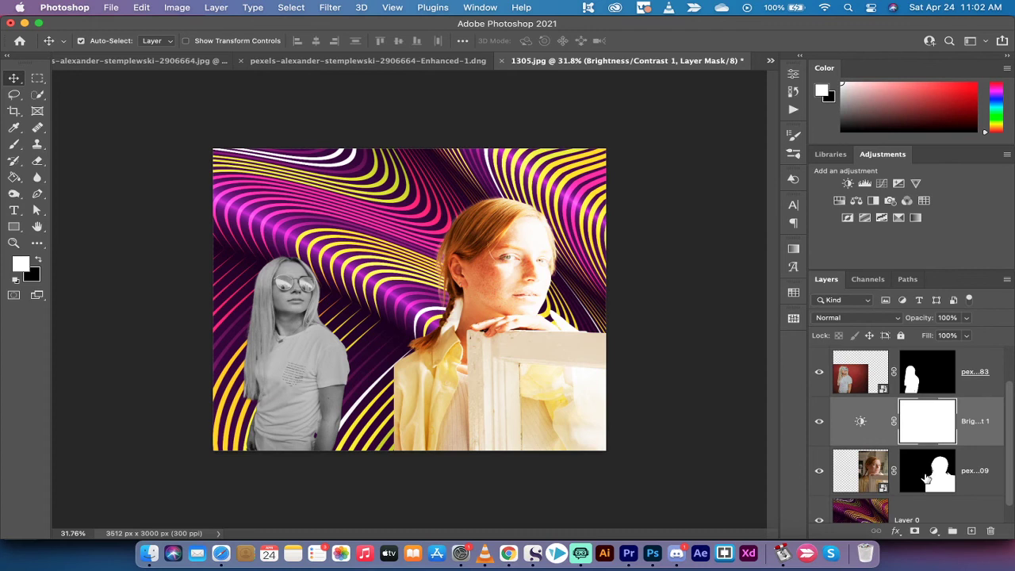
scroll(923, 480, down, 1)
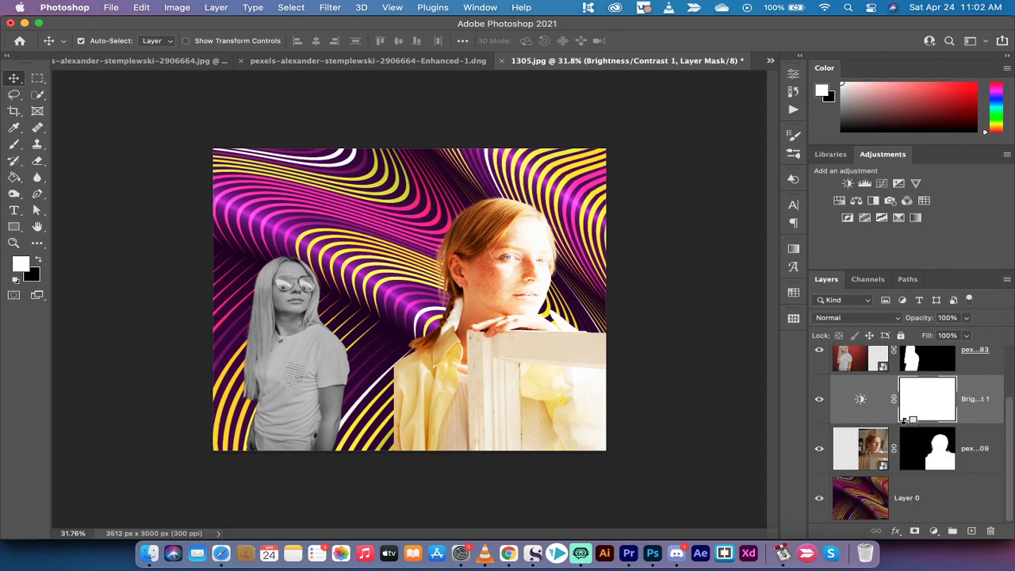
Step: Clip the Brightness/Contrast adjustment to the redhead's layer, then select the blonde woman's layer
drag(924, 445, 895, 422)
alt+click(896, 423)
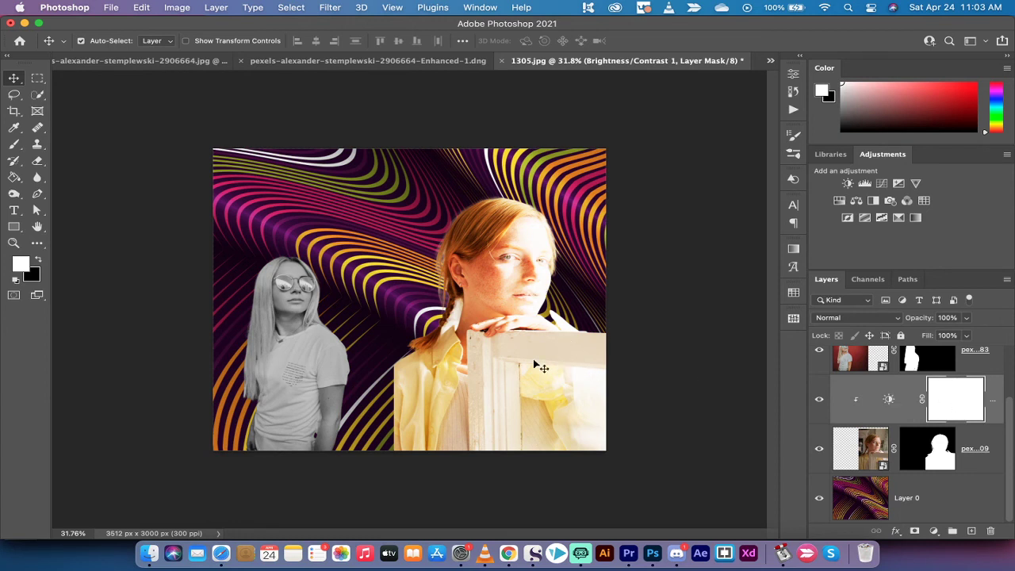
scroll(854, 397, up, 2)
click(853, 416)
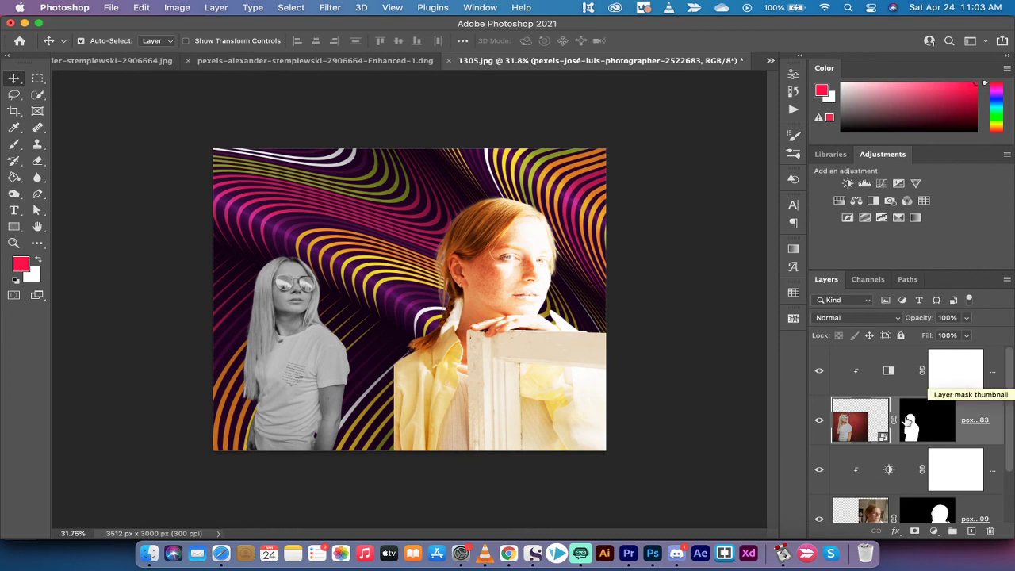
scroll(955, 444, down, 2)
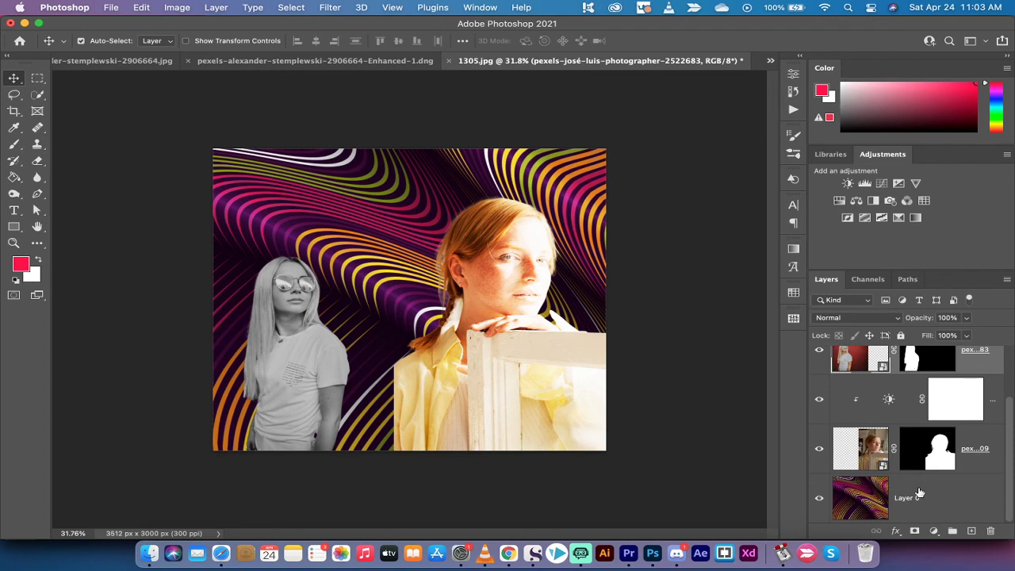